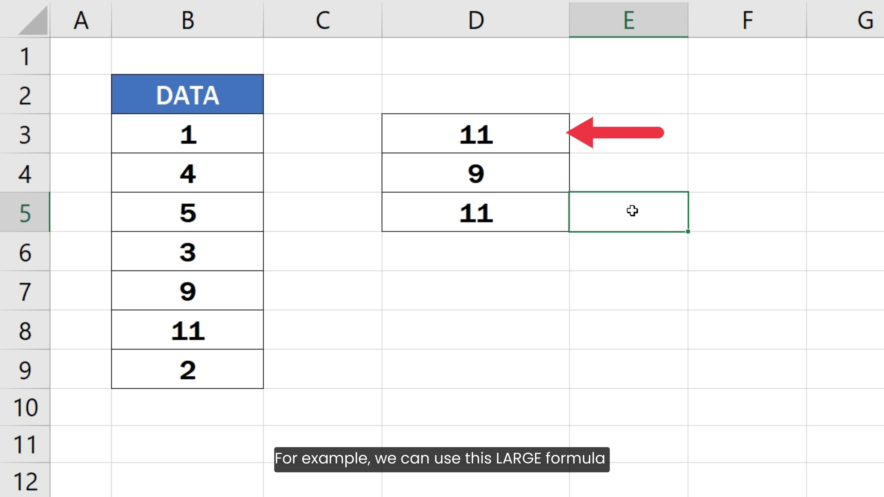
- Inspect the LARGE formulas in cells D3 and D4 that return the largest and second largest numbers
{"action": "double_click", "coordinate": [540, 144]}
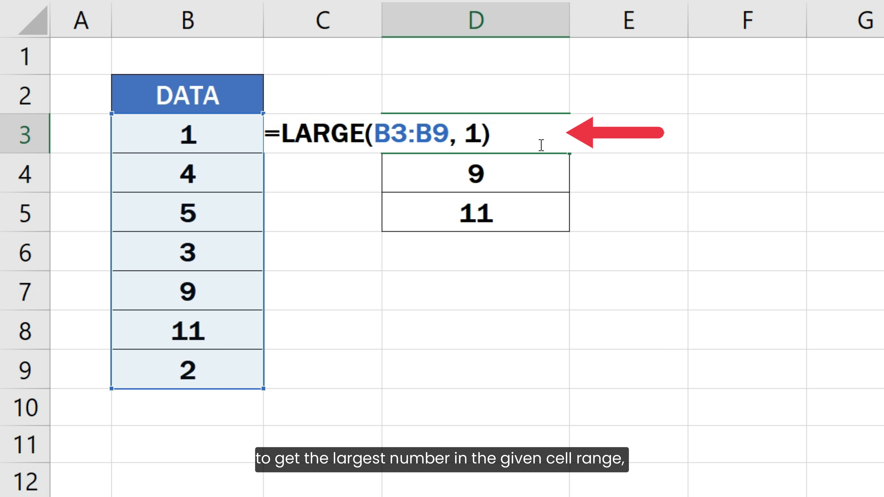
{"action": "key", "text": "Return"}
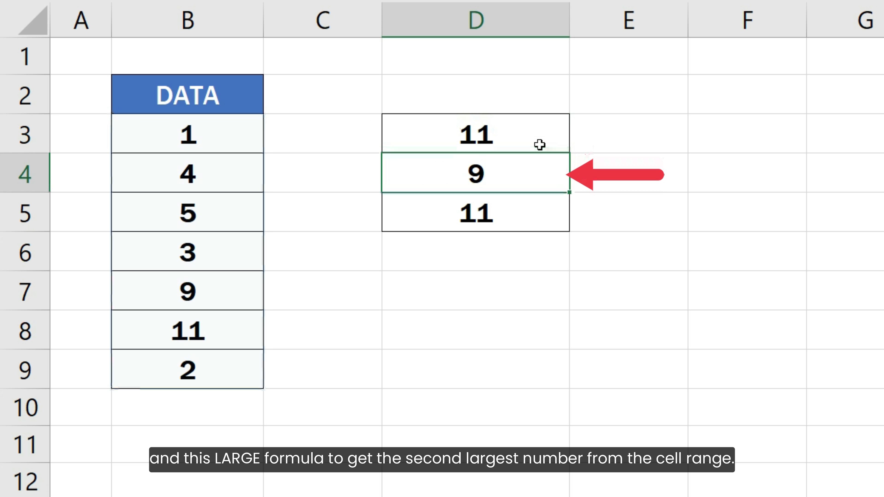
{"action": "key", "text": "F2"}
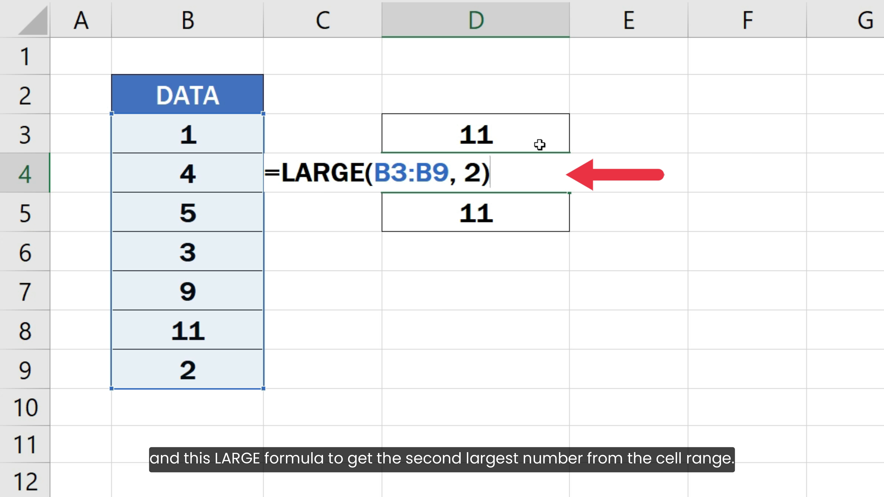
{"action": "key", "text": "Return"}
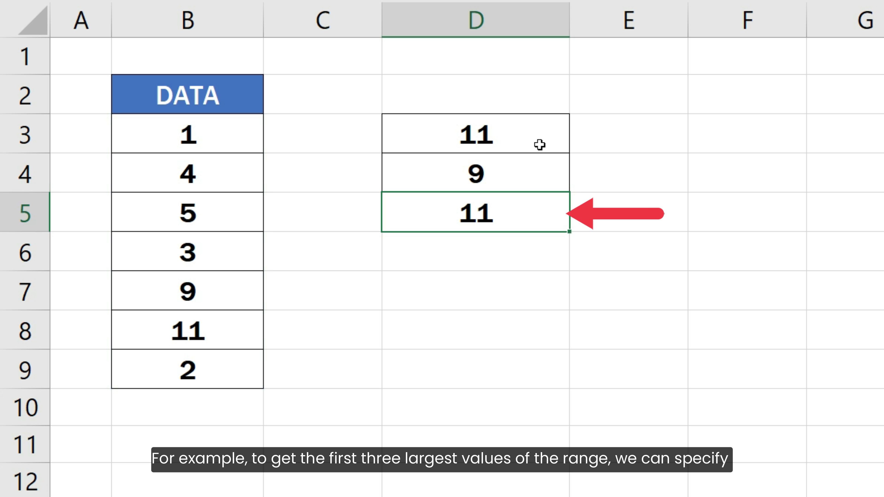
- Evaluate the LARGE(B3:B9, {1,2,3}) expression inside the formula of cell D5 to preview its array
{"action": "key", "text": "F2"}
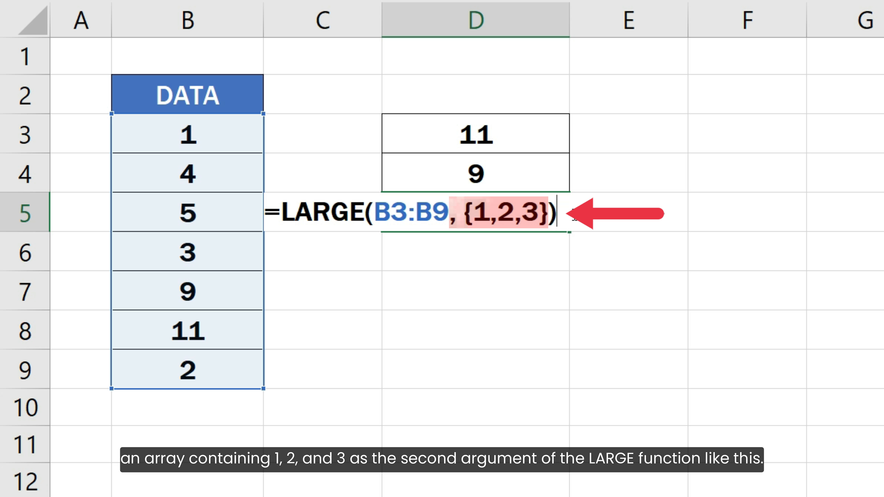
{"action": "left_click_drag", "start_coordinate": [572, 214], "coordinate": [286, 201]}
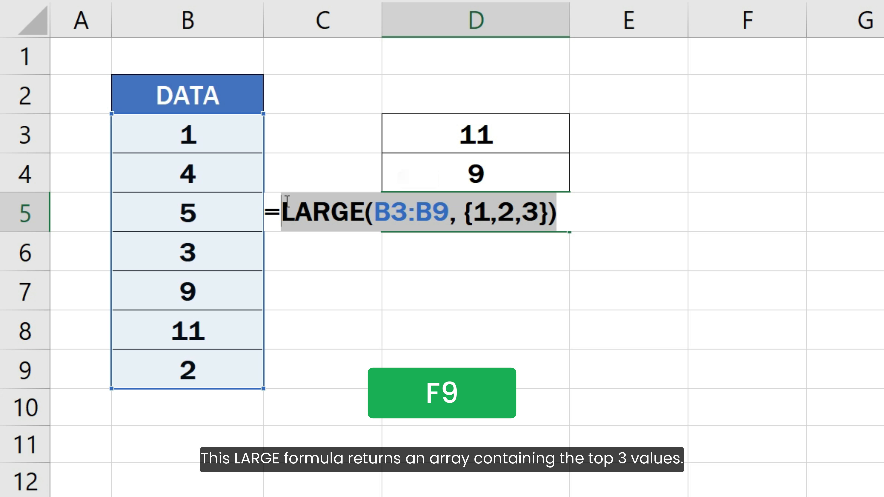
{"action": "key", "text": "F9"}
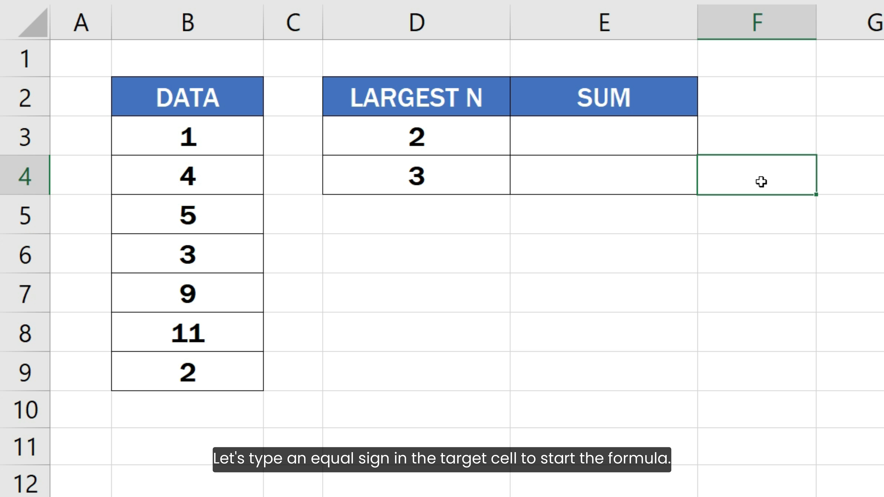
- Enter =SUM(LARGE(B3:B9, {1, 2})) in cell E3 to sum the two largest numbers of the data
{"action": "left_click", "coordinate": [622, 132]}
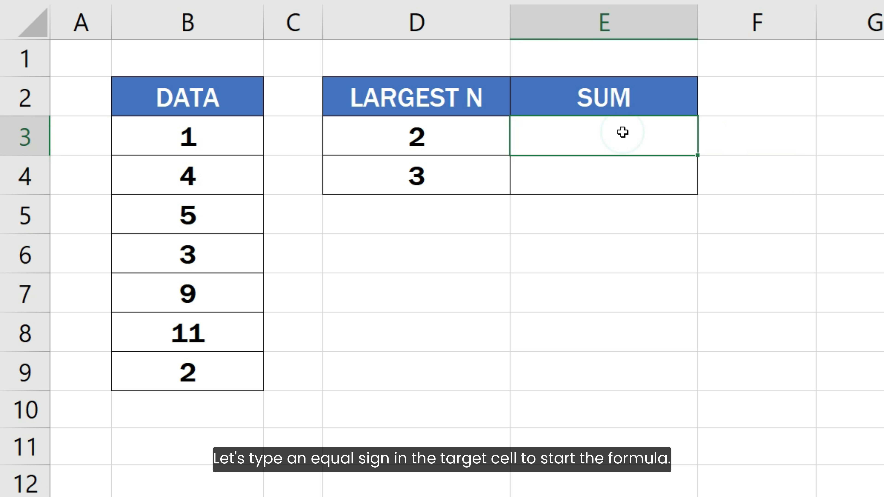
{"action": "type", "text": "="}
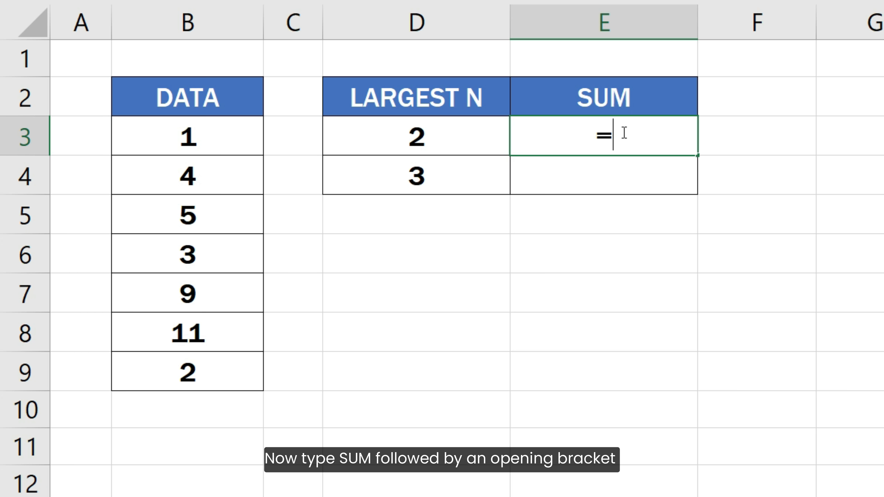
{"action": "type", "text": "SUM"}
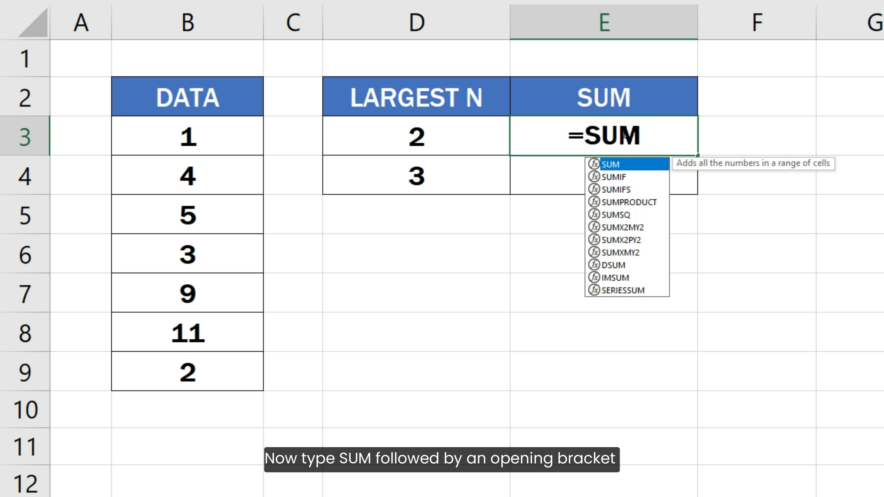
{"action": "type", "text": "(LAR"}
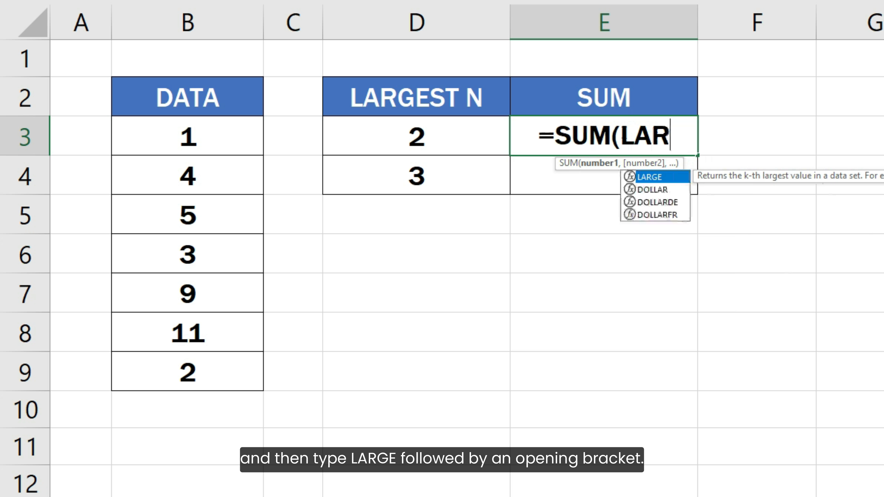
{"action": "type", "text": "GE("}
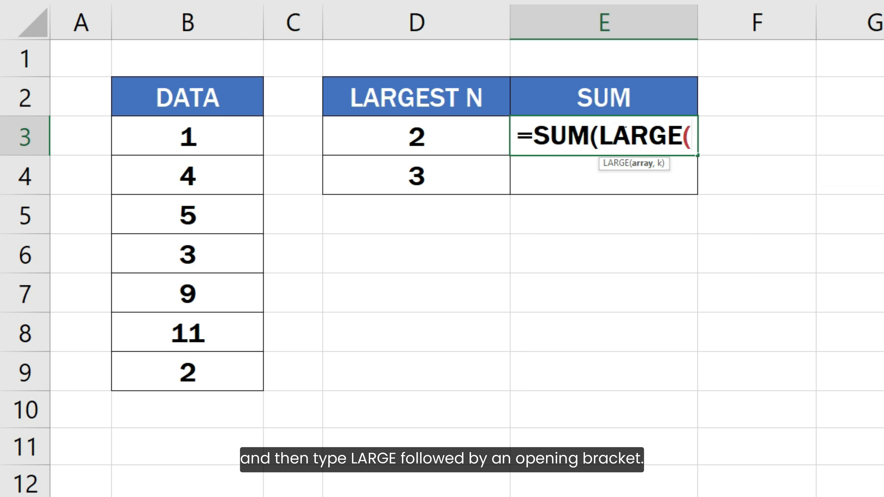
{"action": "left_click_drag", "start_coordinate": [239, 138], "coordinate": [219, 379]}
{"action": "type", "text": ","}
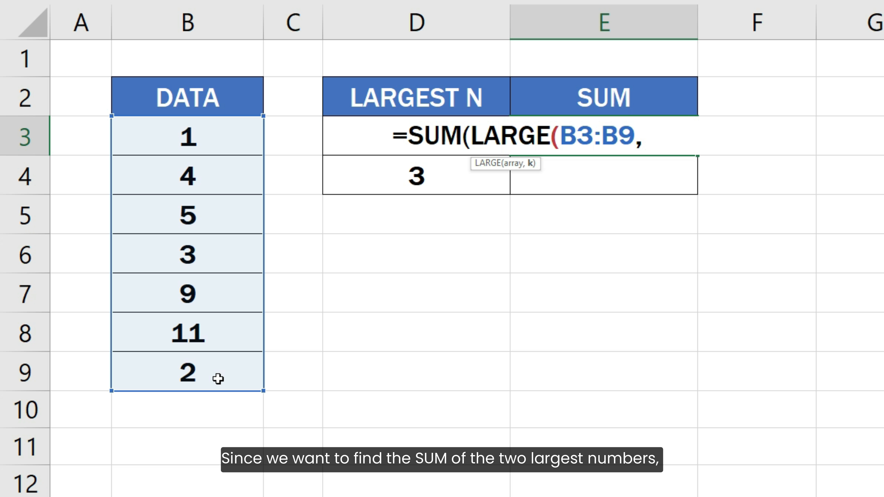
{"action": "type", "text": "{1, 2"}
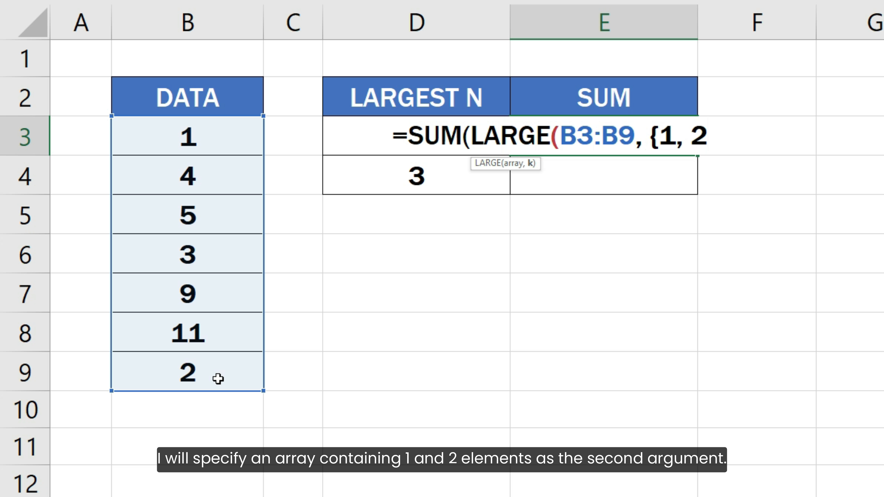
{"action": "type", "text": "}"}
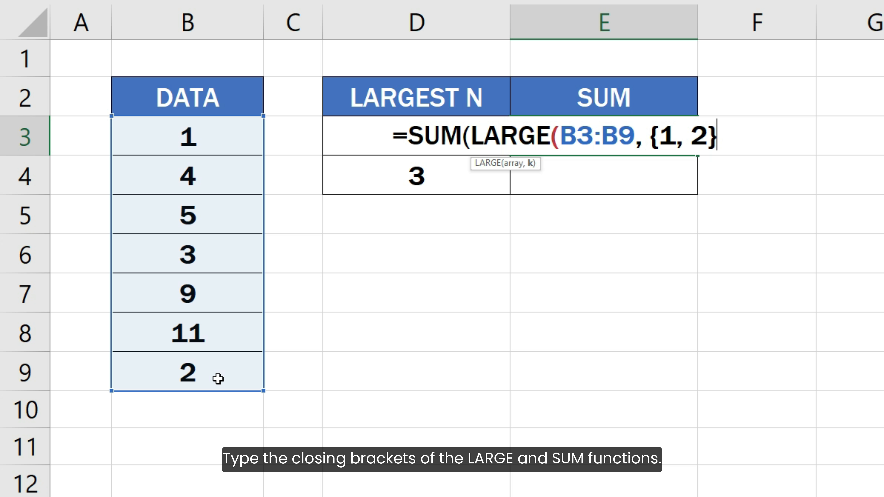
{"action": "type", "text": "))"}
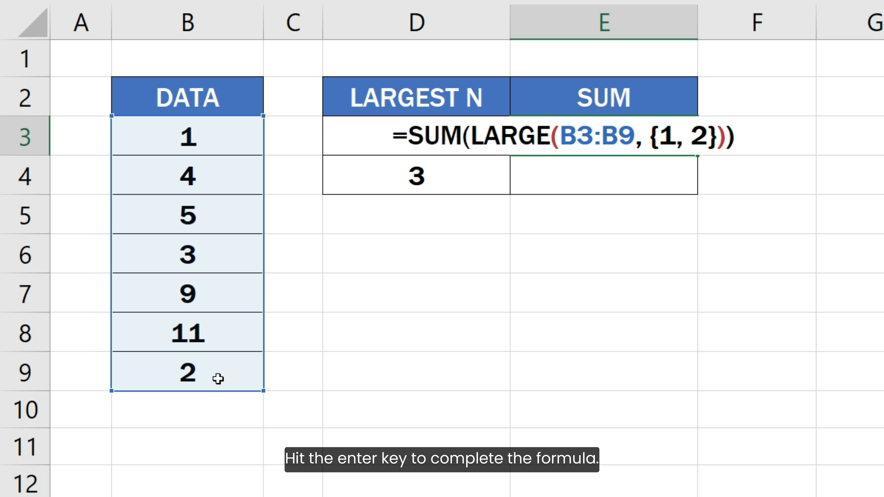
{"action": "key", "text": "Return"}
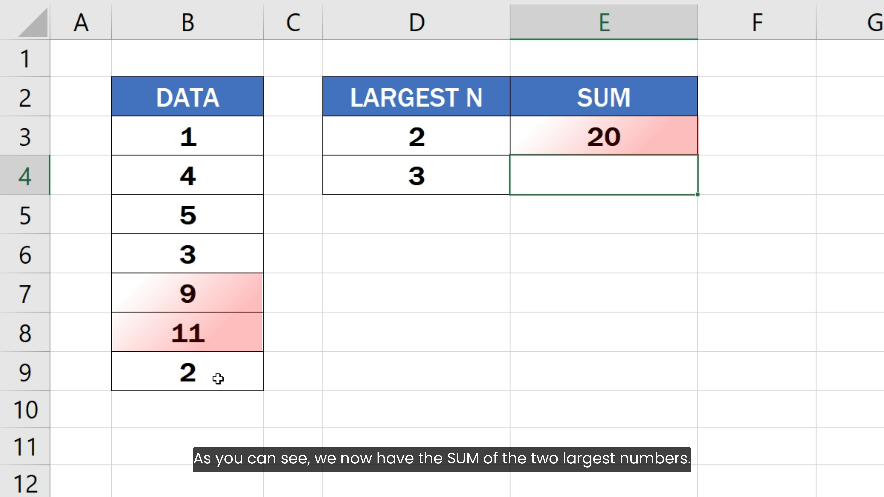
- Enter =SUM(LARGE(B3:B9, {1, 2, 3})) in cell E4 to sum the three largest numbers
{"action": "type", "text": "="}
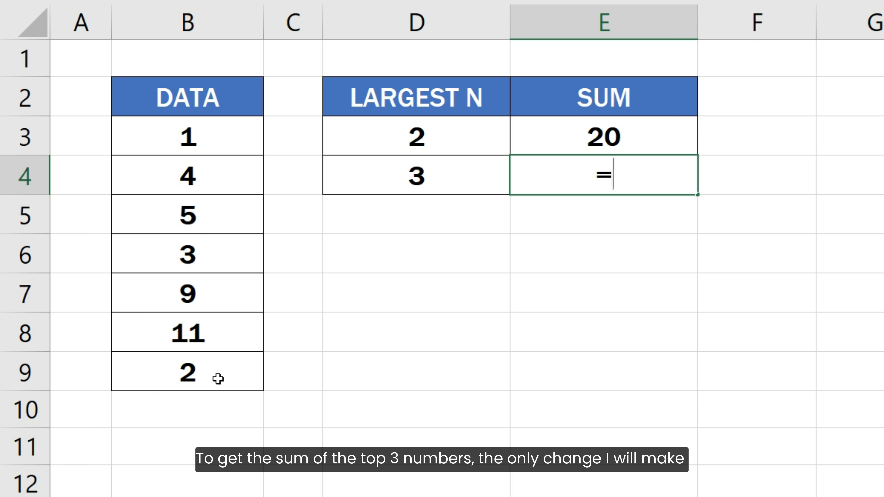
{"action": "type", "text": "SUM(LARGE"}
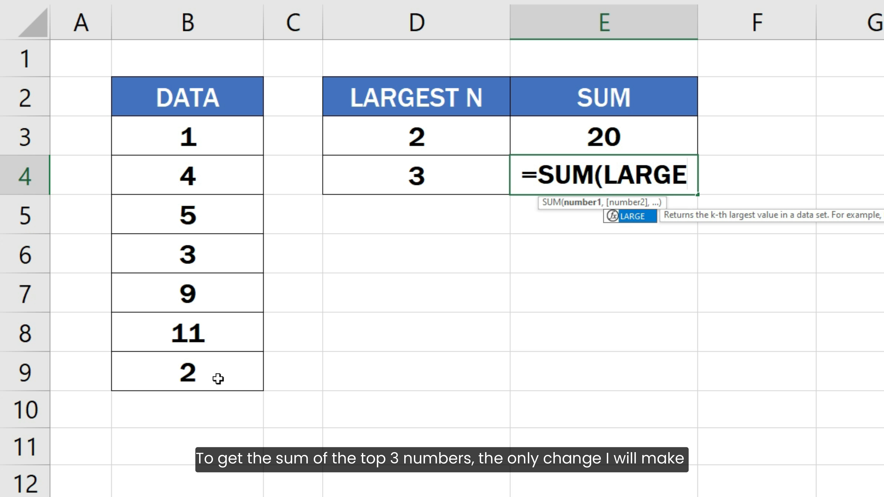
{"action": "type", "text": "("}
{"action": "left_click_drag", "start_coordinate": [161, 141], "coordinate": [161, 372]}
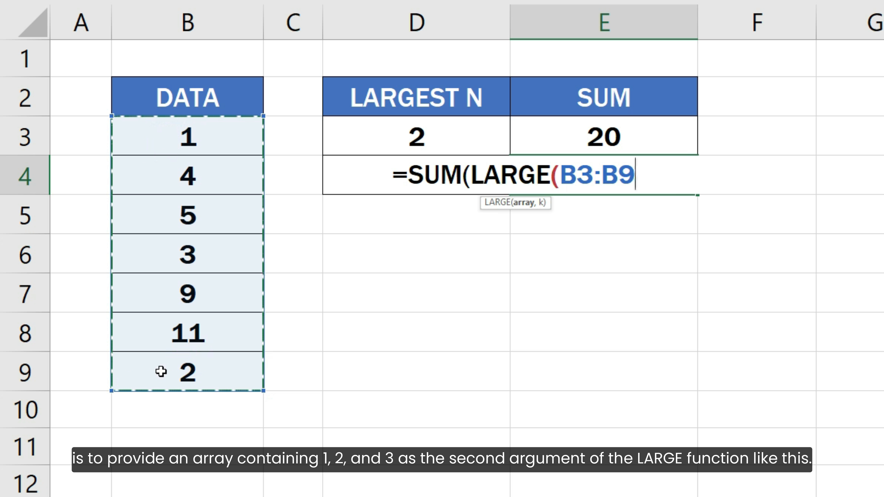
{"action": "type", "text": ", {1, 2, 3}))"}
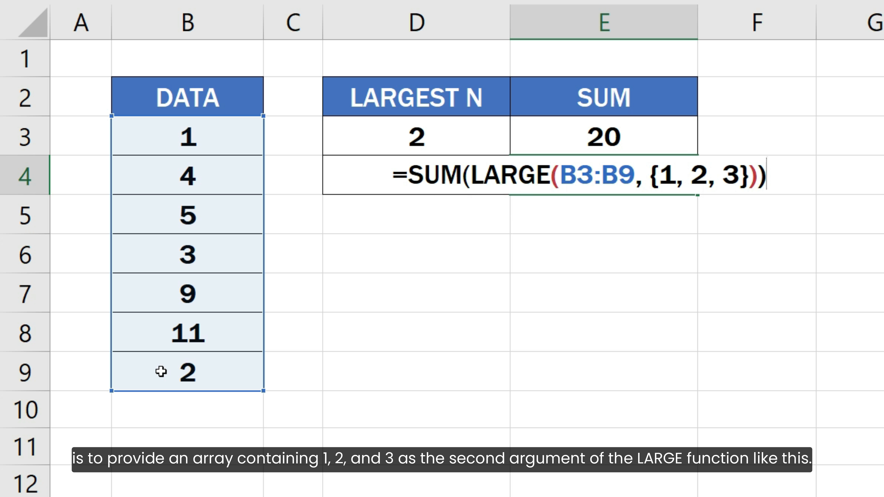
{"action": "key", "text": "Return"}
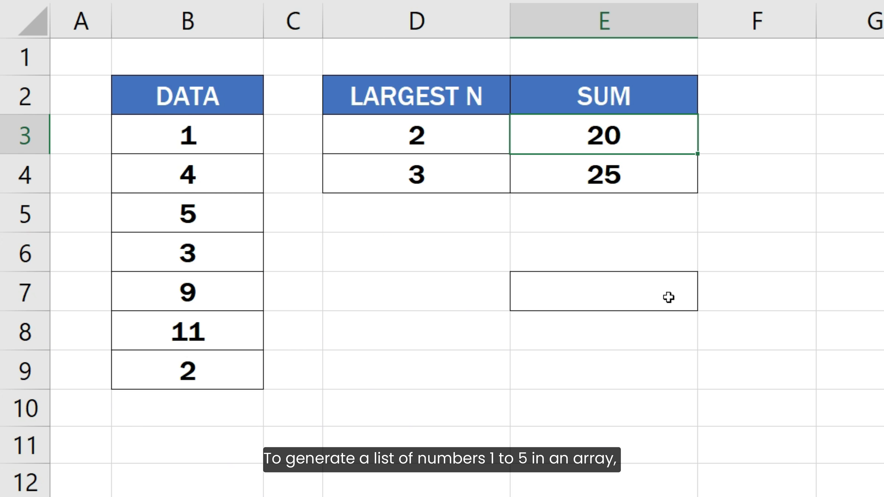
- Enter =SEQUENCE(5) in cell E7 to generate an array of the numbers 1 to 5
{"action": "left_click", "coordinate": [669, 296]}
{"action": "type", "text": "=SE"}
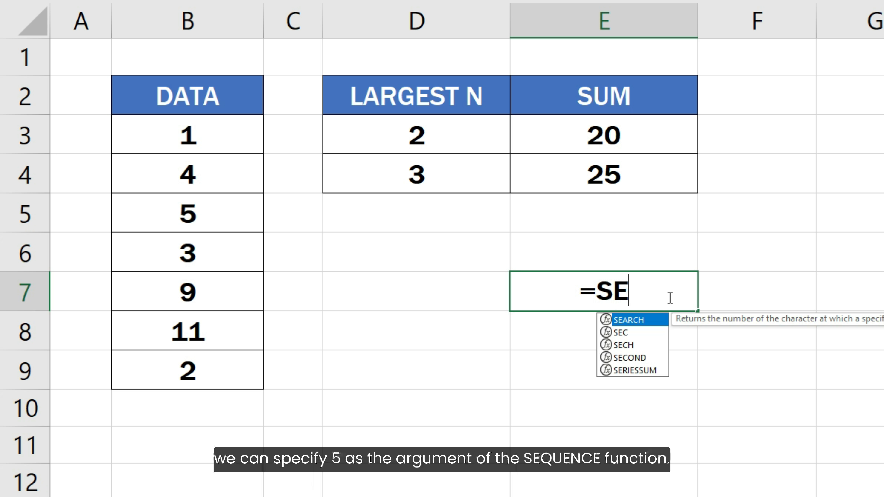
{"action": "type", "text": "QUENCE"}
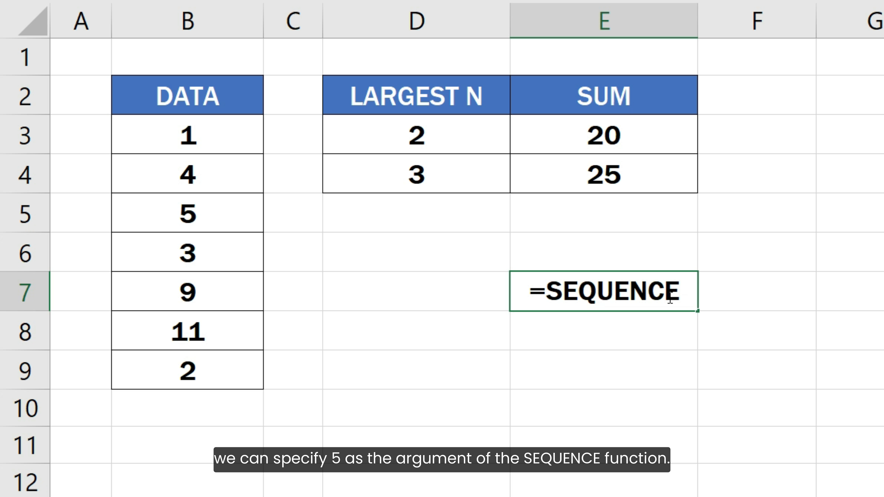
{"action": "type", "text": "(5)"}
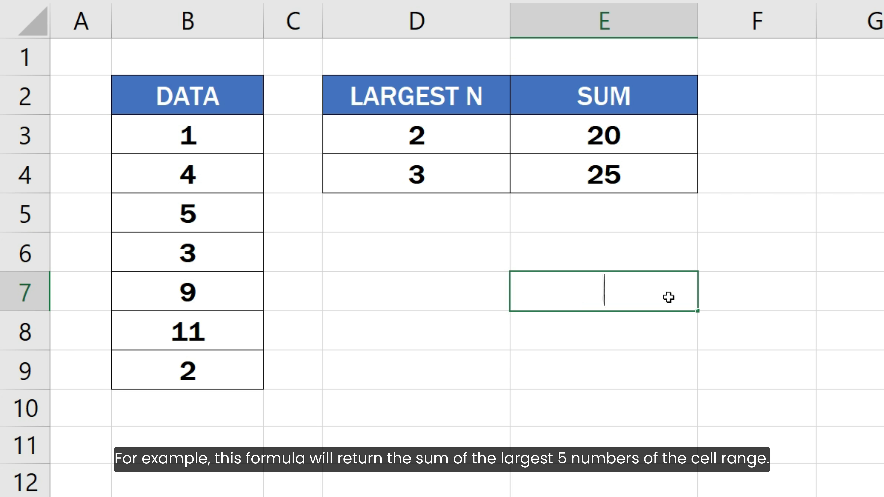
- Write =SUM(LARGE(B3:B9, SEQUENCE(5))) in cell E7 to sum the five largest numbers
{"action": "type", "text": "=SUM(LARGE("}
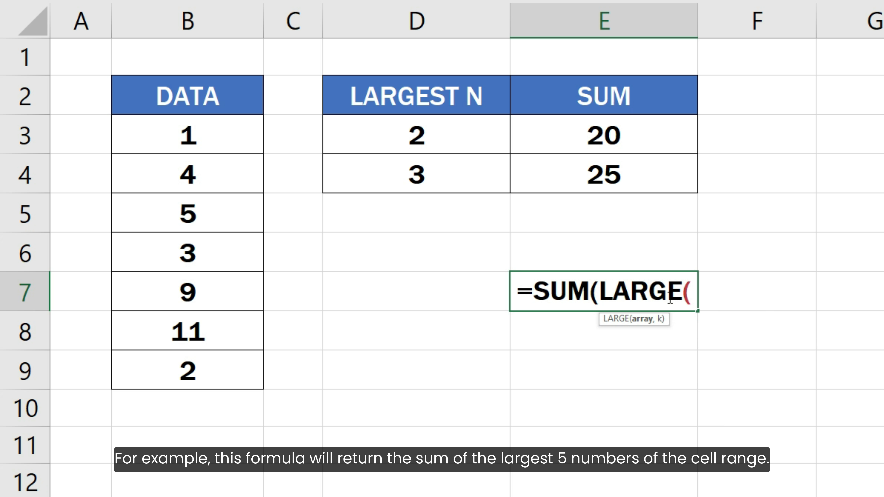
{"action": "left_click_drag", "start_coordinate": [235, 134], "coordinate": [225, 380]}
{"action": "type", "text": ", SEQUENCE(5)"}
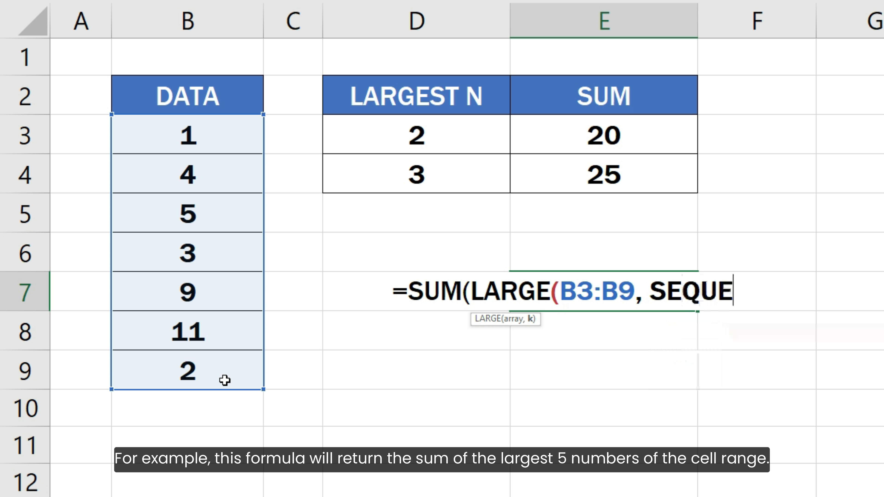
{"action": "type", "text": "))"}
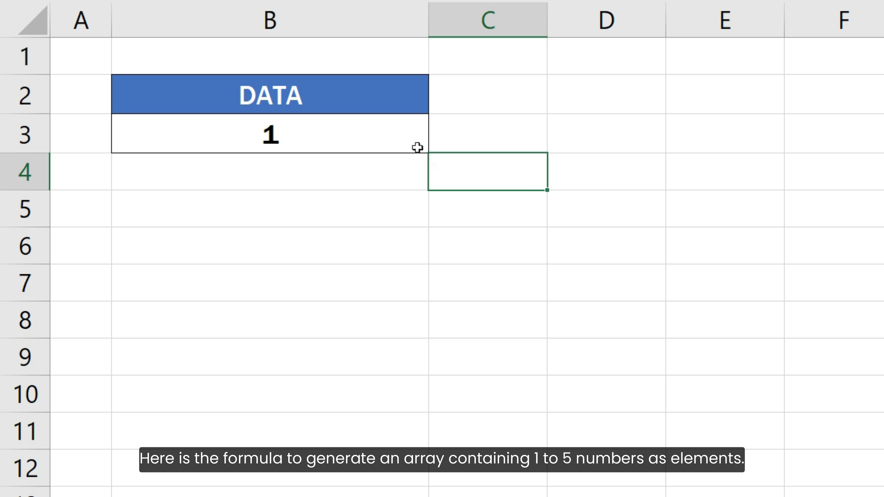
- Enter =ROW(INDIRECT("1:5")) in cell B3 under DATA and evaluate the expression in place
{"action": "left_click", "coordinate": [402, 136]}
{"action": "type", "text": "=ROW(INDIRECT(\"1:5\"))"}
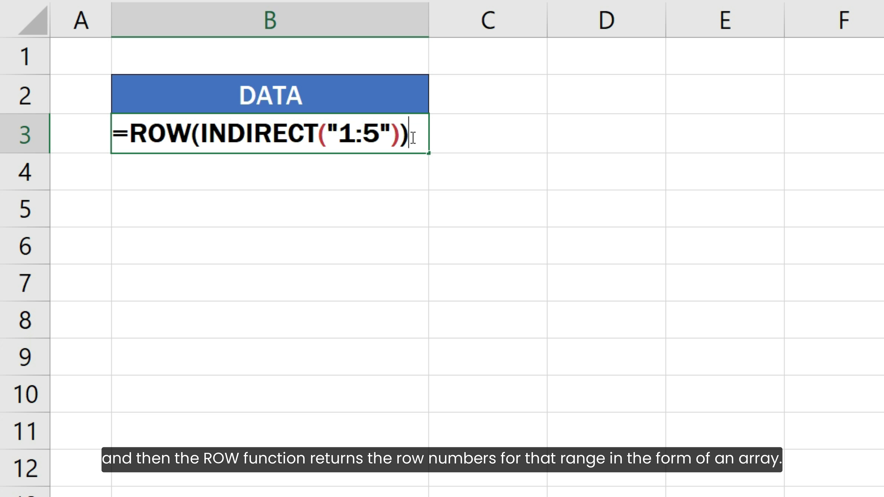
{"action": "left_click_drag", "start_coordinate": [411, 138], "coordinate": [138, 139]}
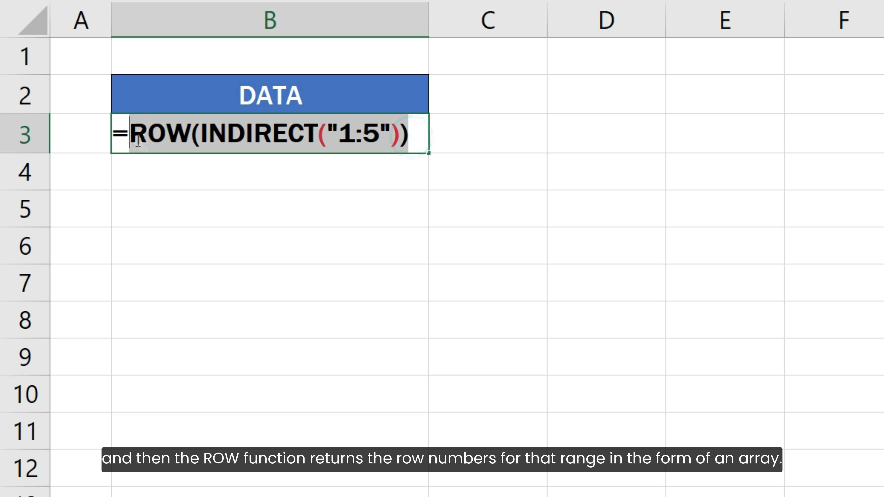
{"action": "key", "text": "F9"}
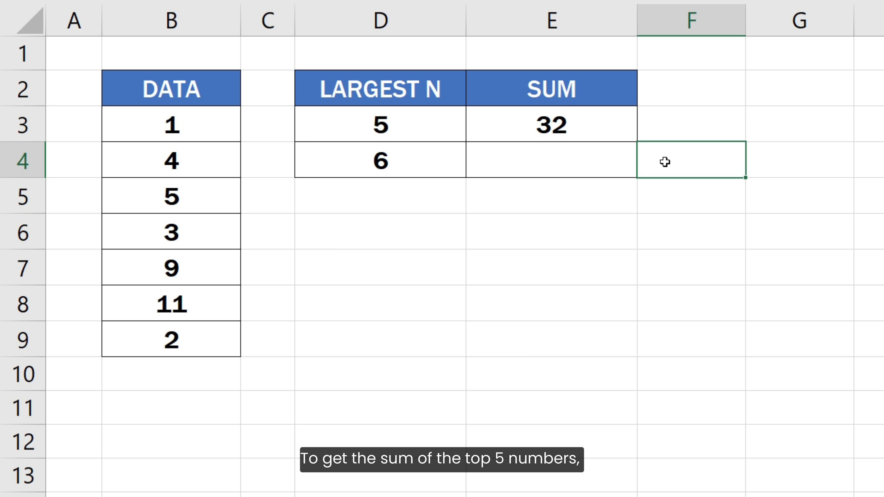
- Inspect the SUMPRODUCT formula in cell E3 that sums the five largest numbers
{"action": "left_click", "coordinate": [621, 129]}
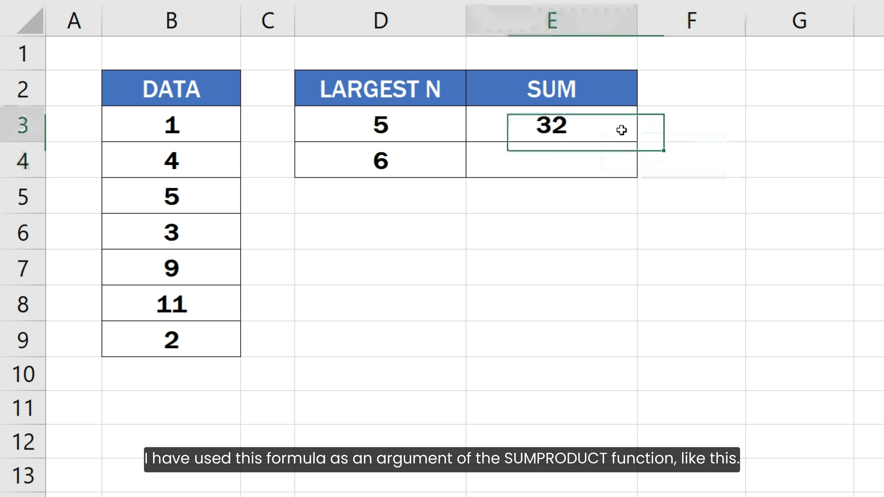
{"action": "double_click", "coordinate": [622, 128]}
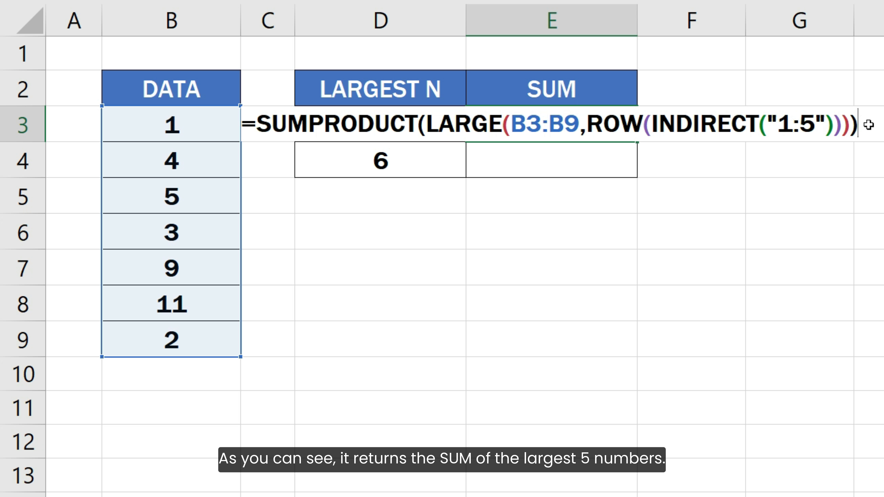
{"action": "key", "text": "Return"}
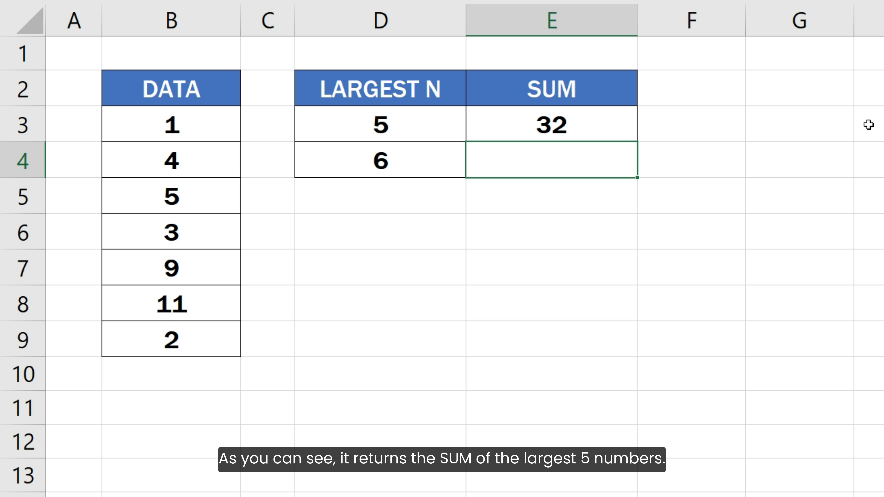
- Replace the hard-coded 5 in cell E3's INDIRECT argument with a reference to D3, making it "1:" & D3
{"action": "key", "text": "Up"}
{"action": "key", "text": "F2"}
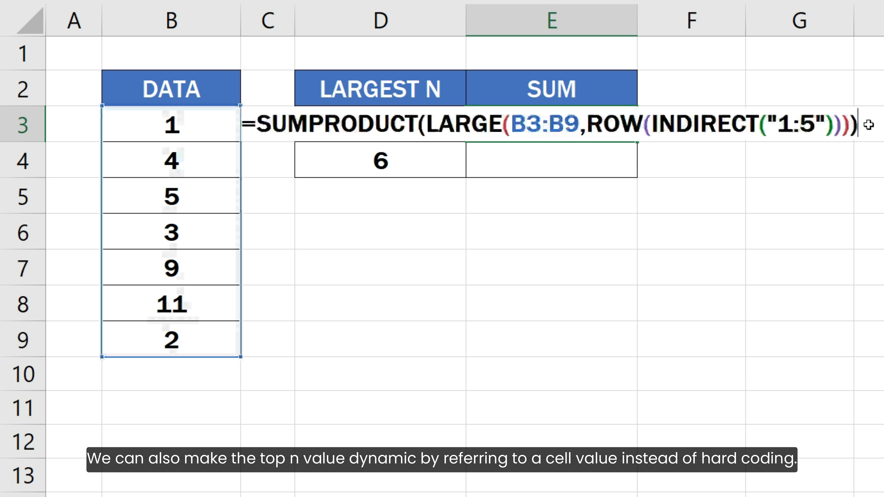
{"action": "double_click", "coordinate": [811, 124]}
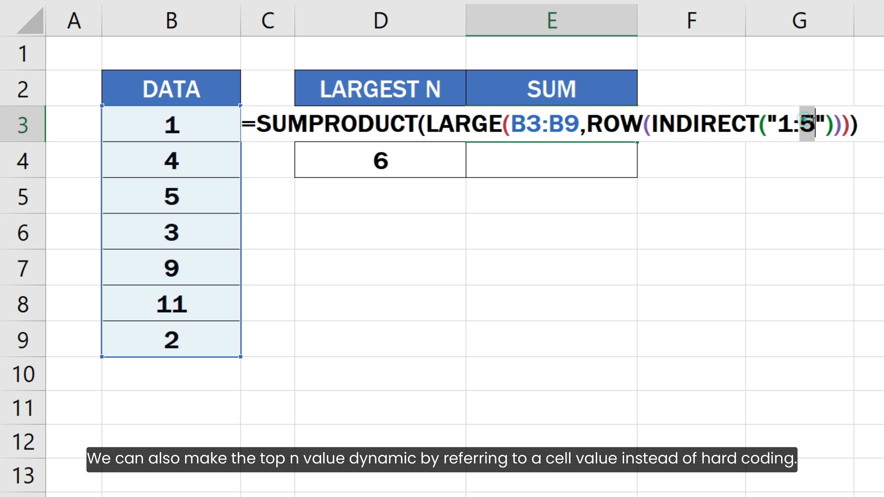
{"action": "key", "text": "BackSpace"}
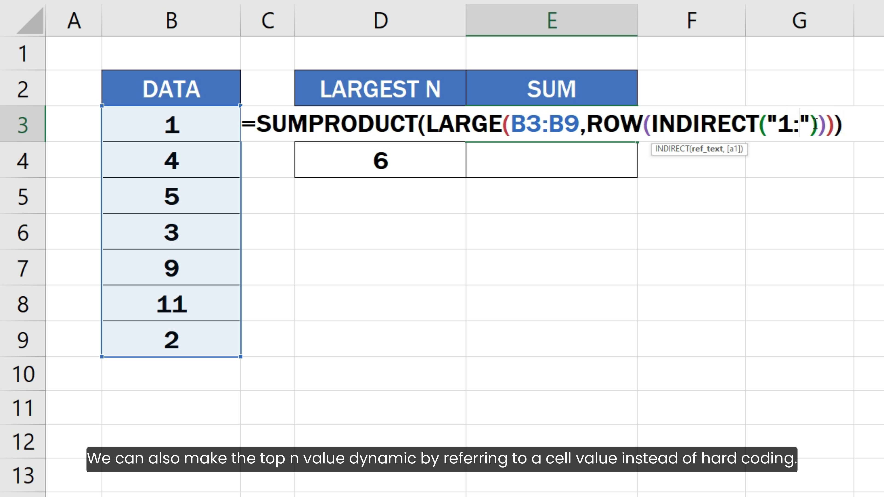
{"action": "left_click", "coordinate": [811, 124]}
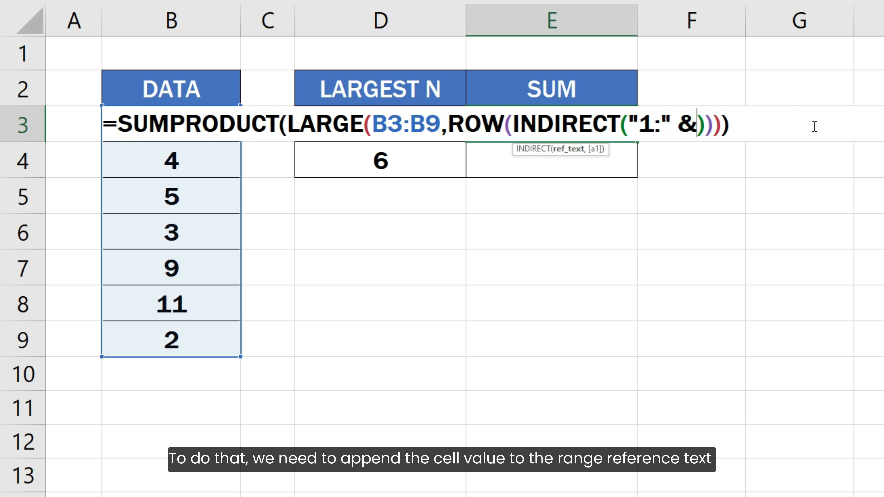
{"action": "type", "text": "D3"}
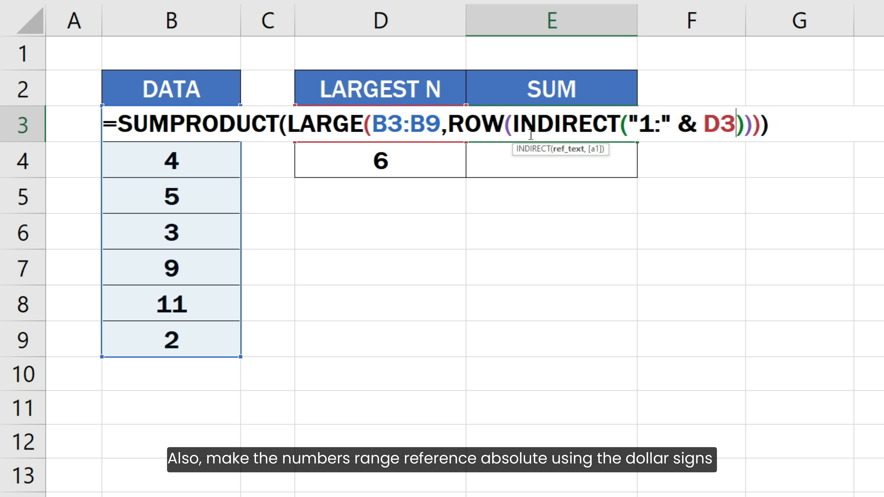
- Make the LARGE range in cell E3's formula absolute as $B$3:$B$9 and commit the formula
{"action": "left_click", "coordinate": [372, 123]}
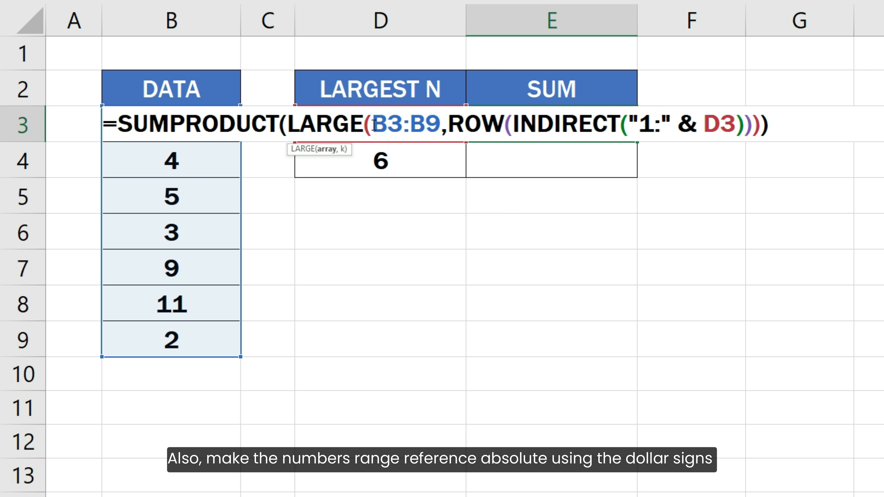
{"action": "type", "text": "$"}
{"action": "left_click", "coordinate": [407, 125]}
{"action": "type", "text": "$"}
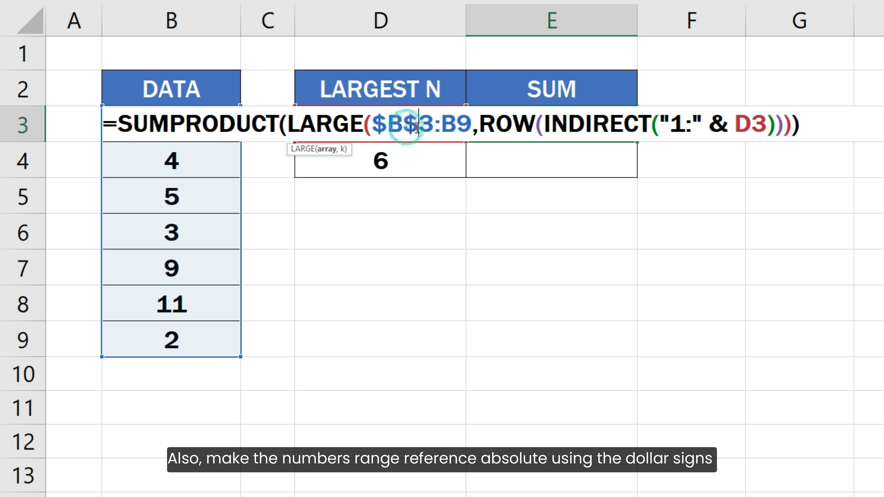
{"action": "left_click", "coordinate": [439, 125]}
{"action": "type", "text": "$B$"}
{"action": "left_click", "coordinate": [469, 128]}
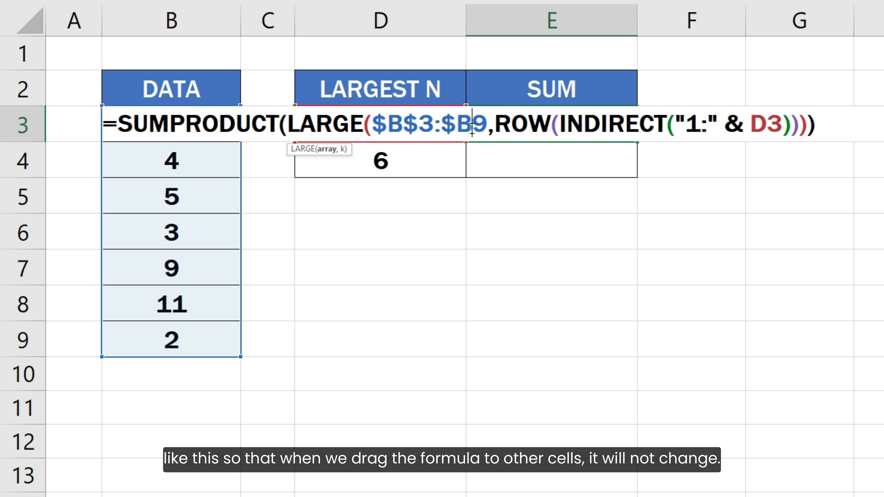
{"action": "type", "text": "$"}
{"action": "left_click", "coordinate": [837, 126]}
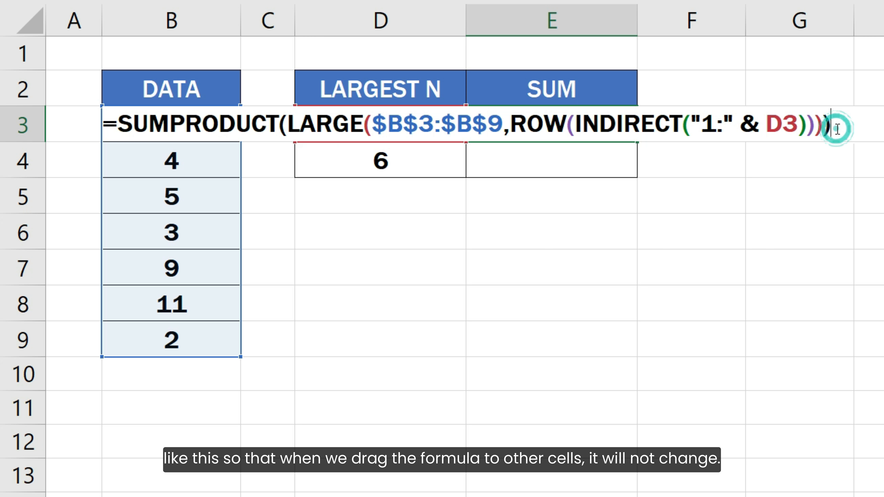
{"action": "key", "text": "Return"}
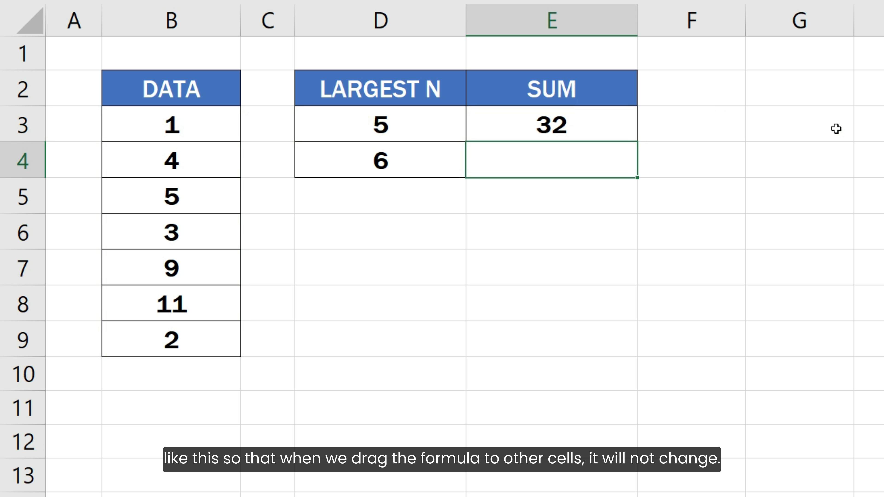
- Fill the SUMPRODUCT formula from cell E3 down to E4
{"action": "left_click", "coordinate": [627, 131]}
{"action": "left_click_drag", "start_coordinate": [637, 142], "coordinate": [635, 177]}
{"action": "left_click", "coordinate": [669, 168]}
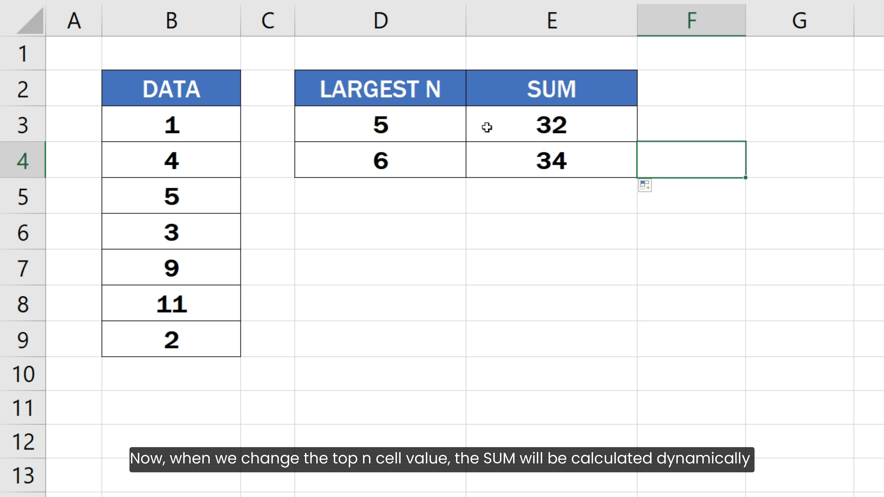
- Change the LARGEST N values to 2 in cell D3 and 3 in cell D4
{"action": "left_click", "coordinate": [449, 121]}
{"action": "type", "text": "2"}
{"action": "key", "text": "Return"}
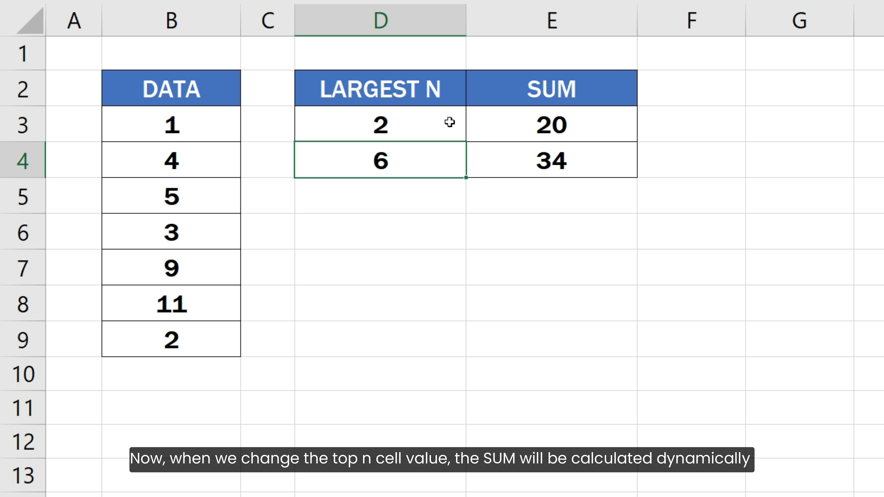
{"action": "key", "text": "F2"}
{"action": "key", "text": "BackSpace"}
{"action": "type", "text": "3"}
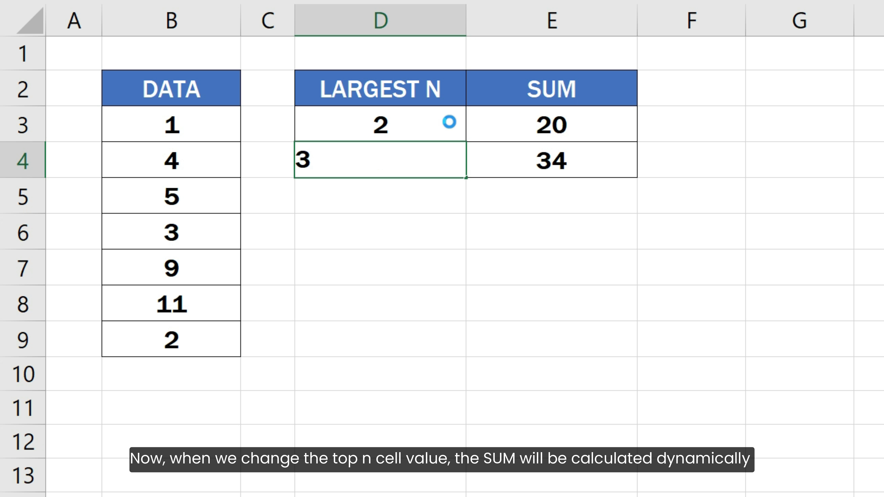
{"action": "key", "text": "Return"}
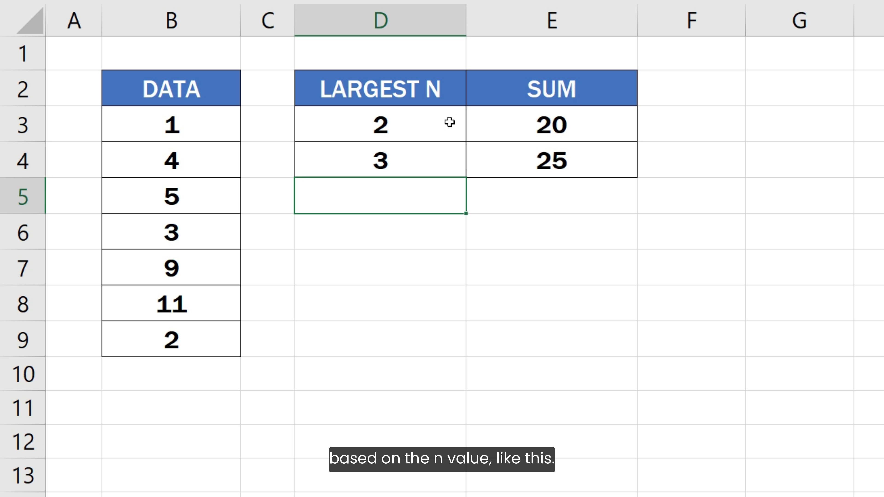